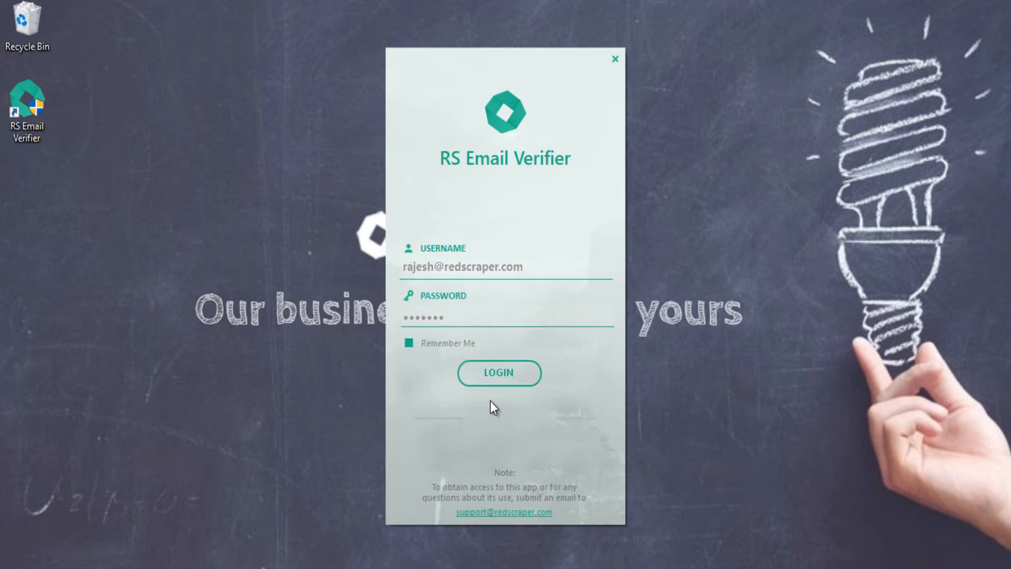
- Sign in and verify a single email address as deliverable on Single Verification
click(511, 385)
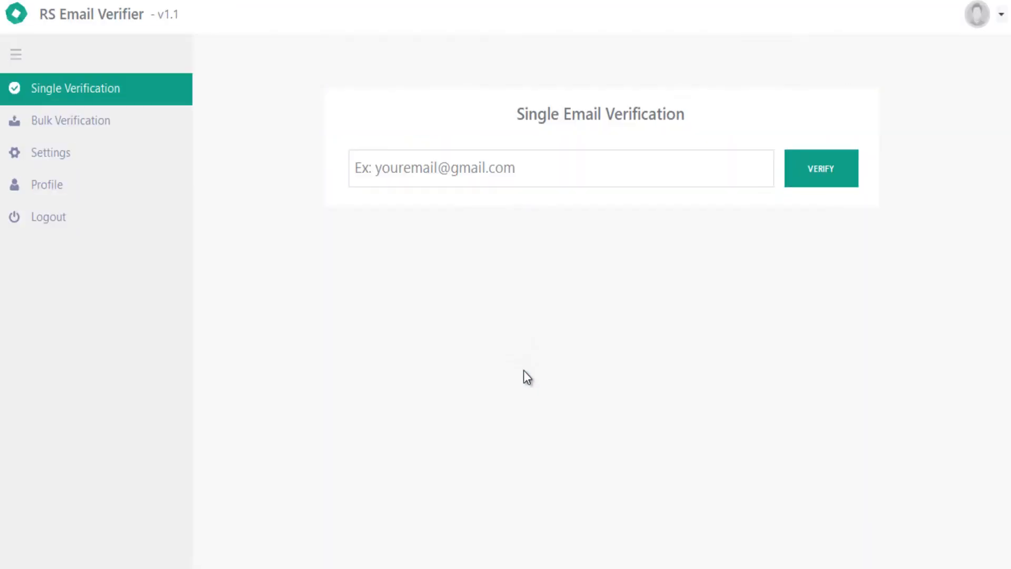
click(445, 169)
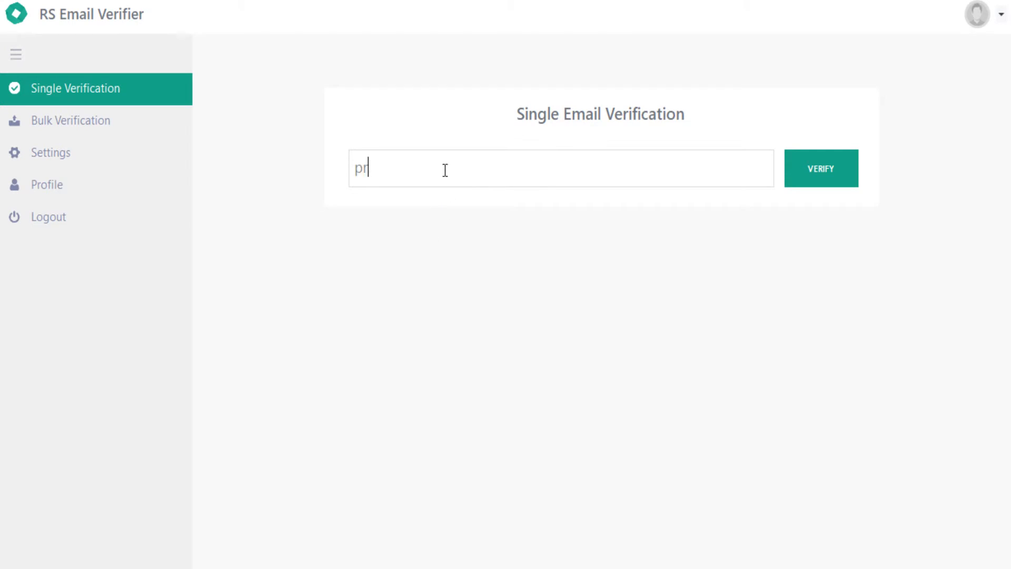
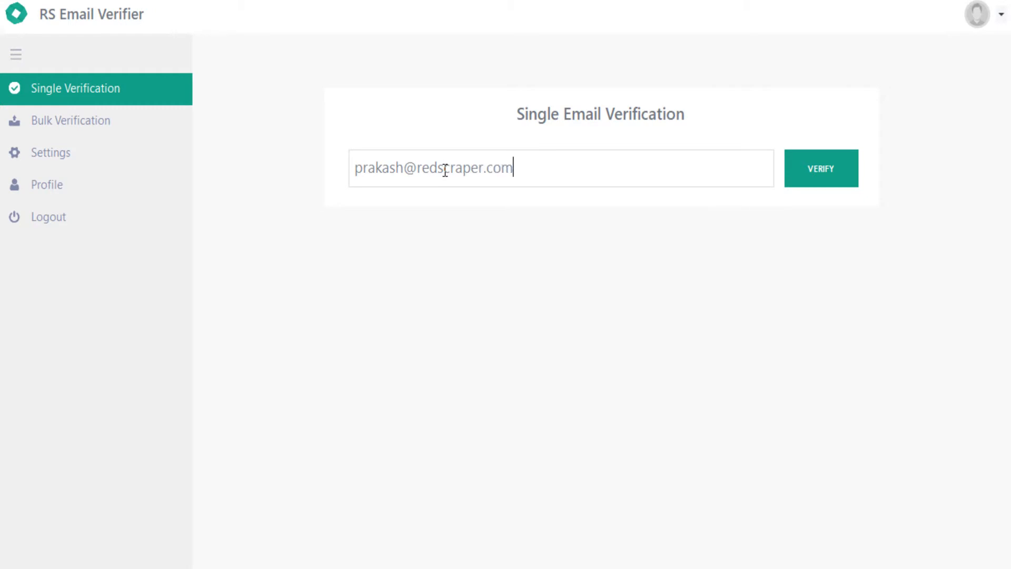
click(827, 166)
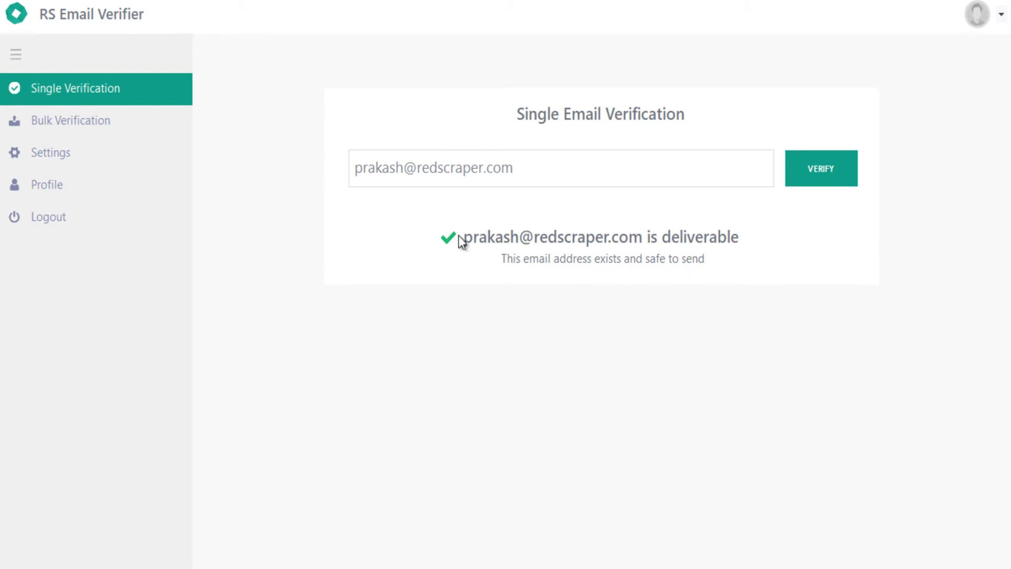
- Import the CEO-List text file into Bulk Verification, showing 200 emails pending
click(97, 117)
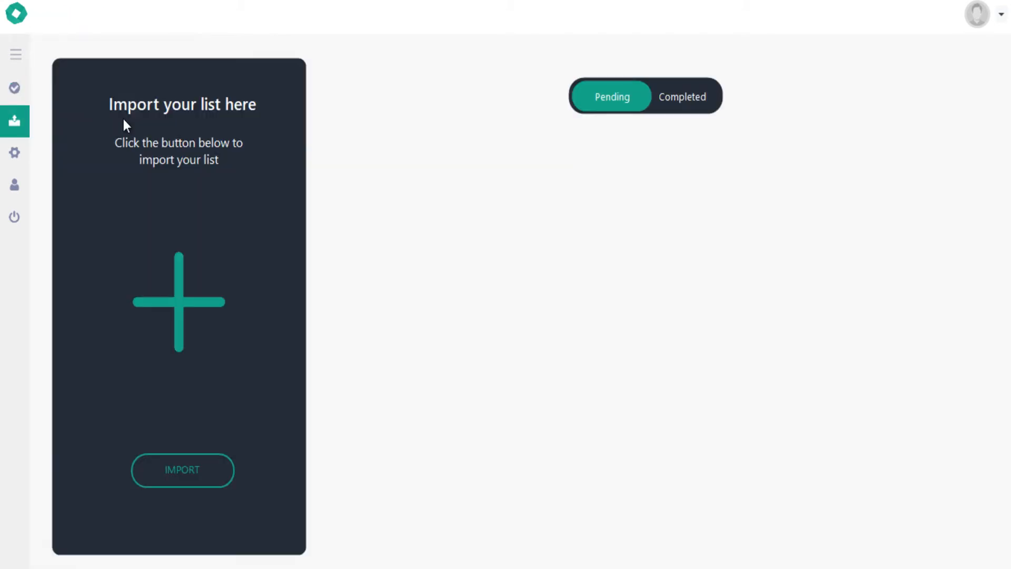
click(192, 465)
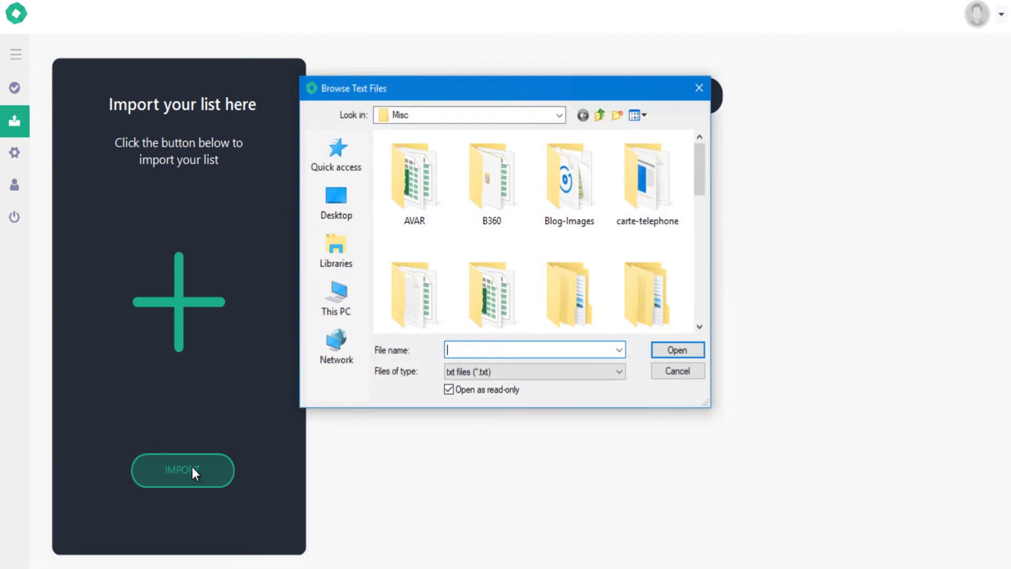
click(584, 190)
scroll(584, 191, down, 3)
click(585, 211)
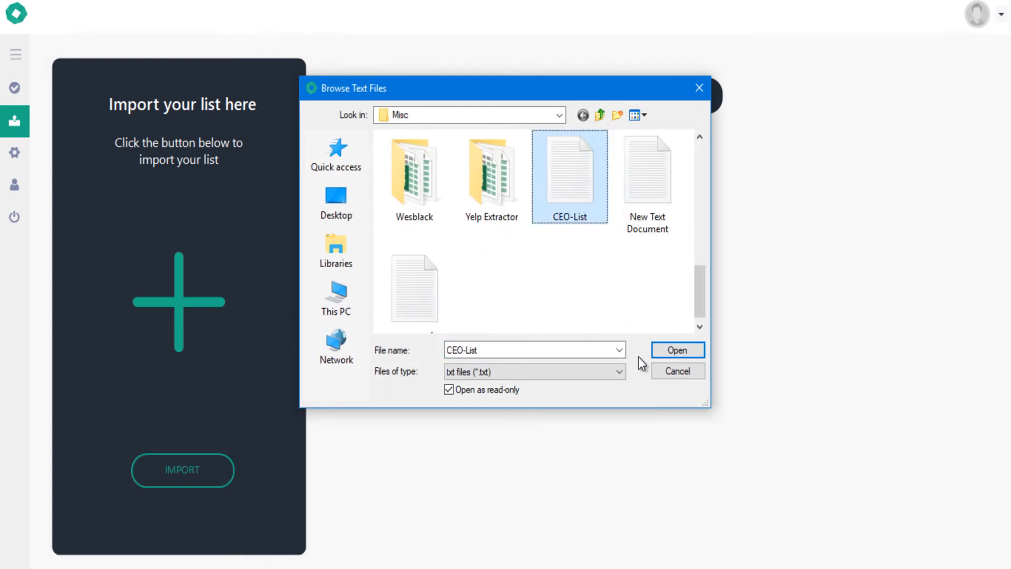
click(667, 352)
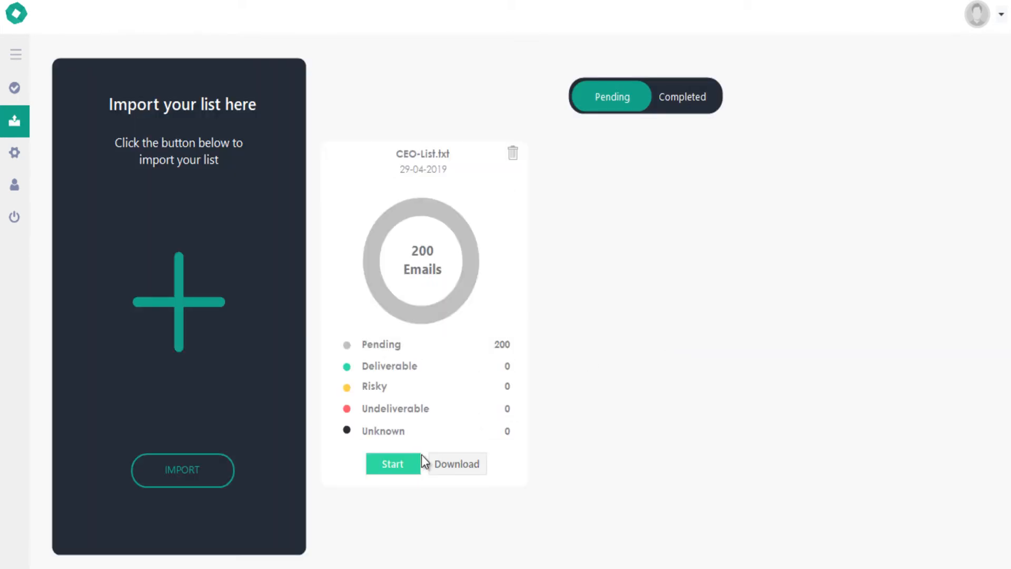
- Run verification on CEO-List.txt until Pending reaches 0 (138 deliverable, 34 unknown)
click(393, 464)
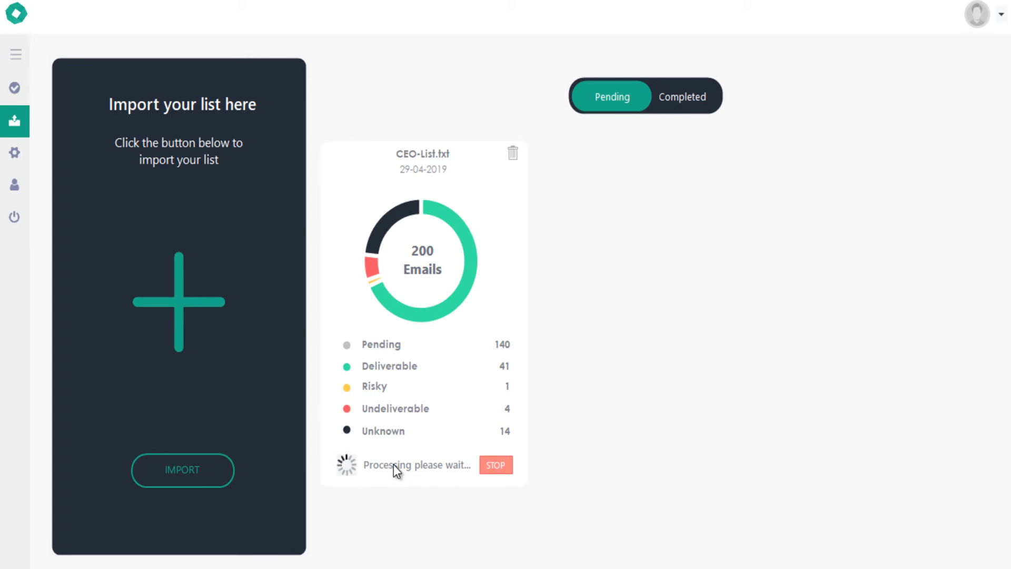
click(501, 470)
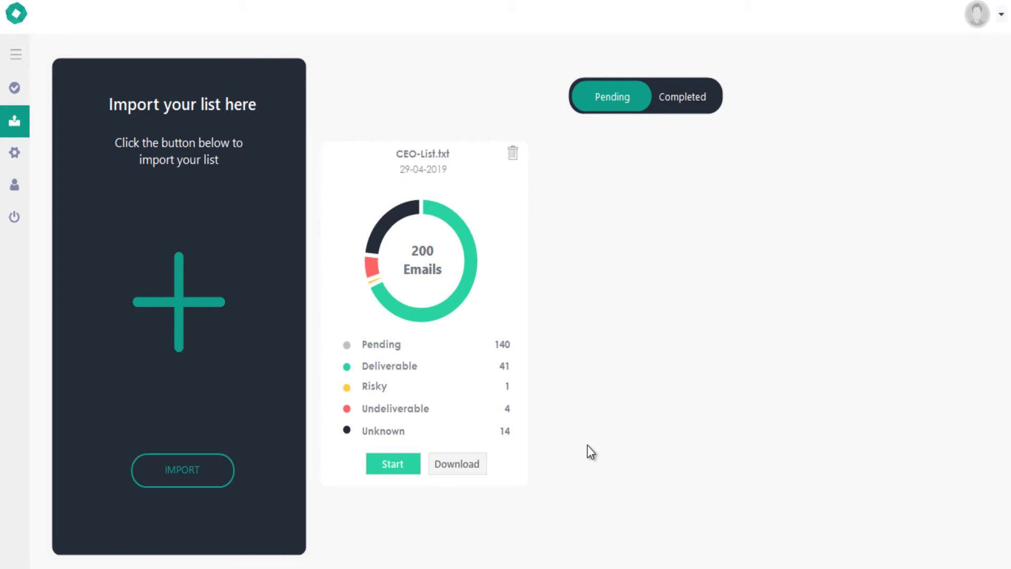
click(393, 464)
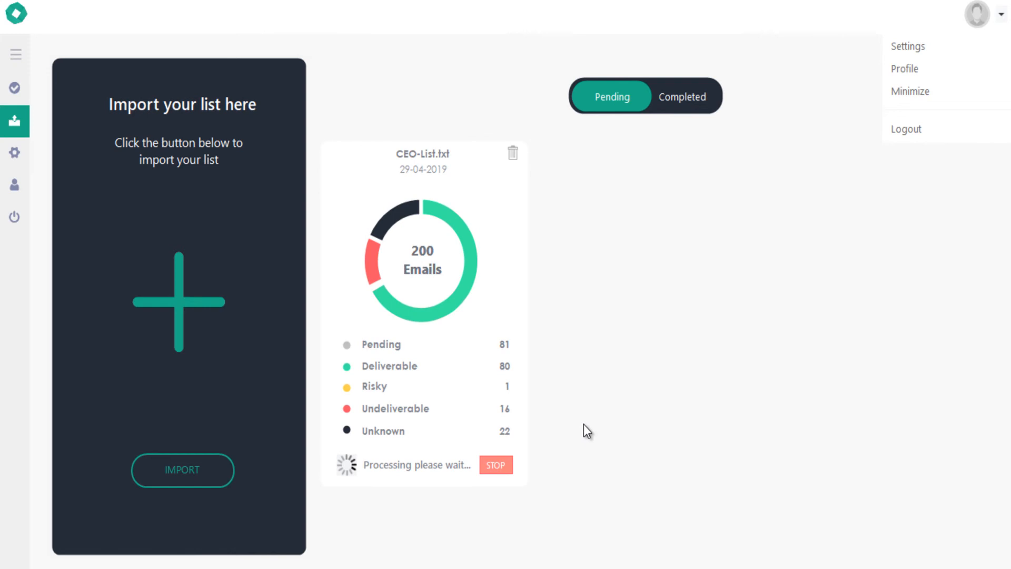
click(587, 420)
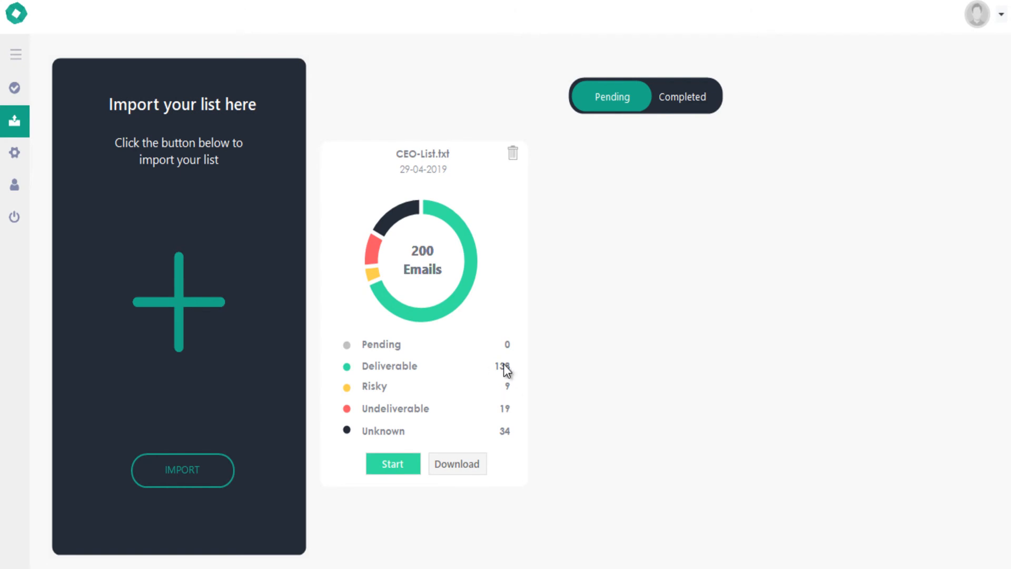
- Download the verified results as CEO-List-Verified.zip
click(462, 468)
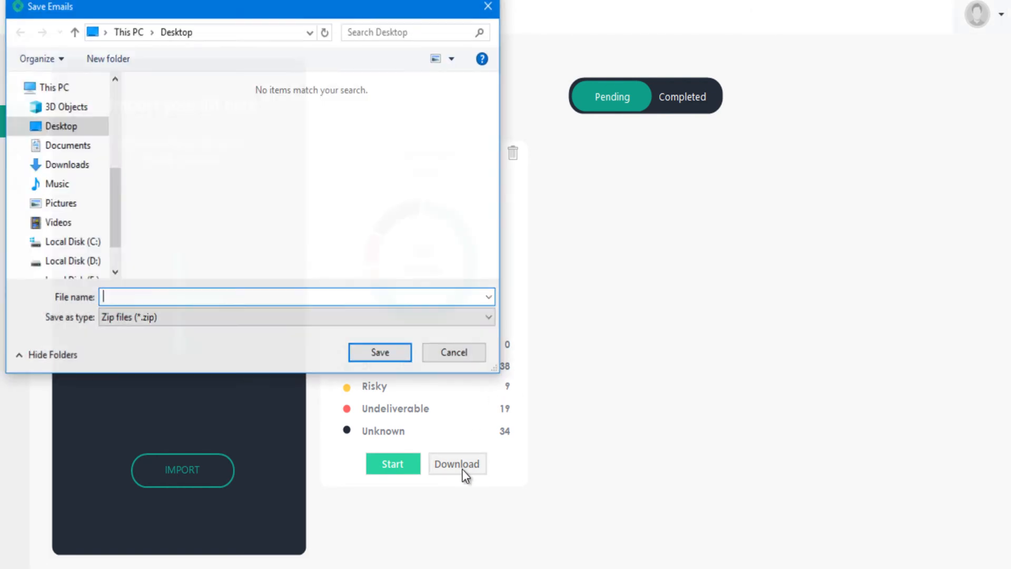
text(CEO-List-Verified)
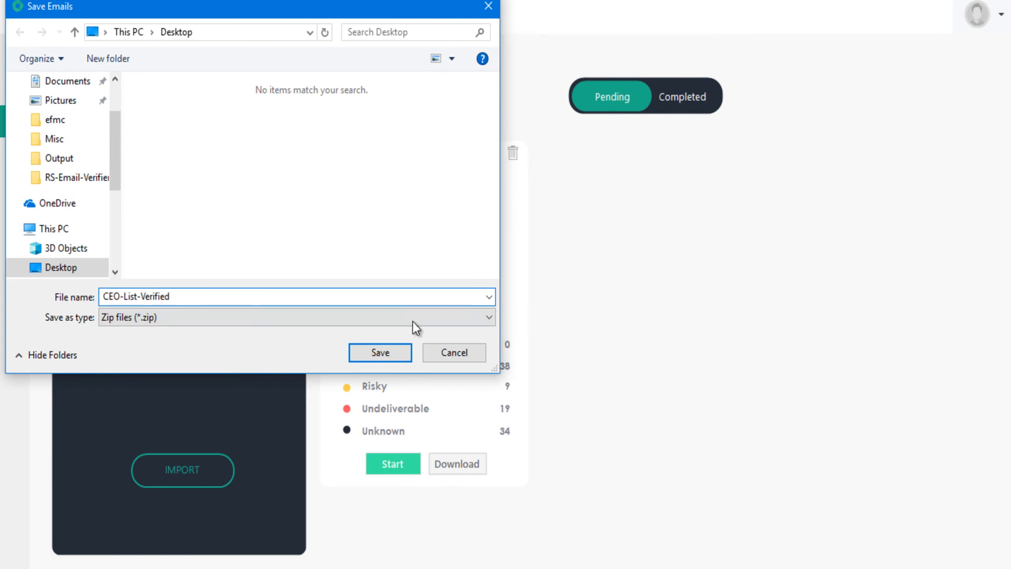
click(380, 352)
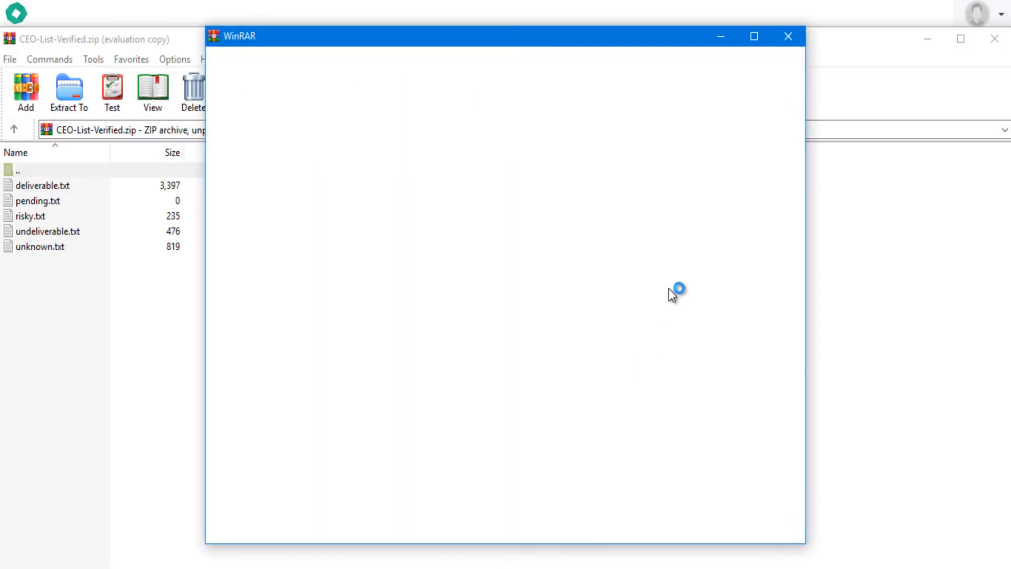
- Dismiss the WinRAR notice and review deliverable.txt in Notepad, then return to the archive
click(788, 36)
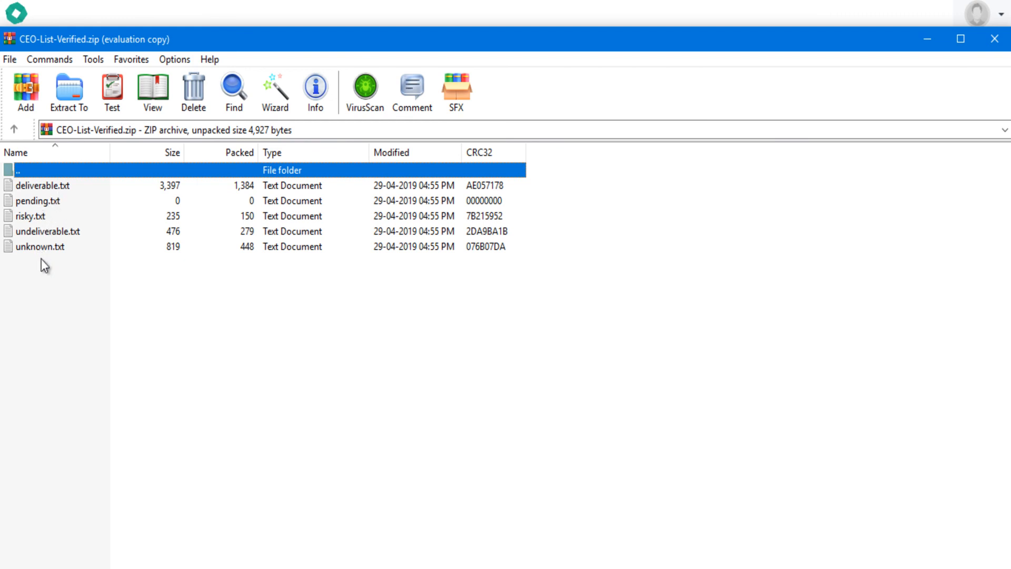
double_click(43, 186)
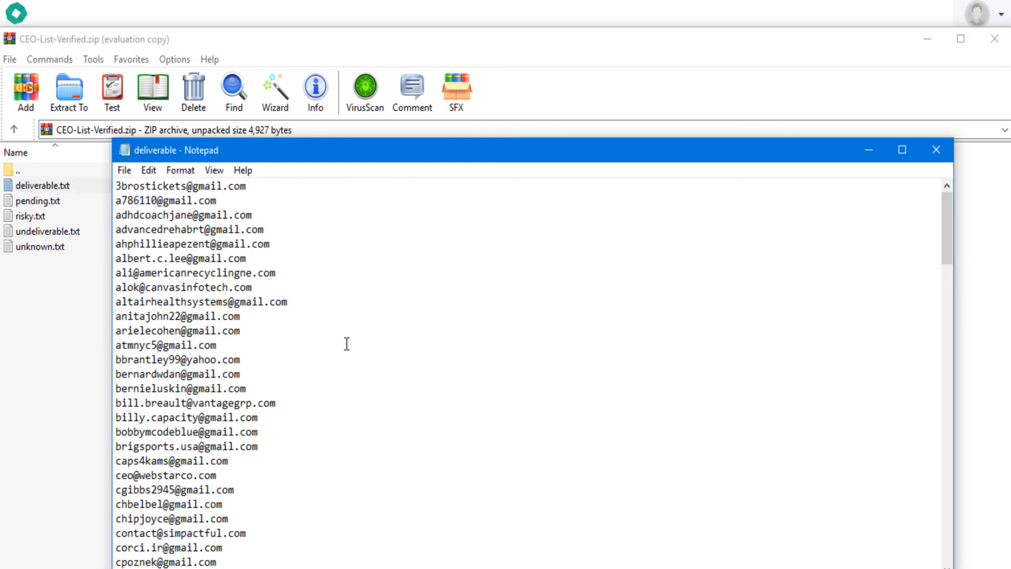
scroll(347, 342, down, 2)
scroll(351, 341, down, 1)
scroll(351, 341, up, 3)
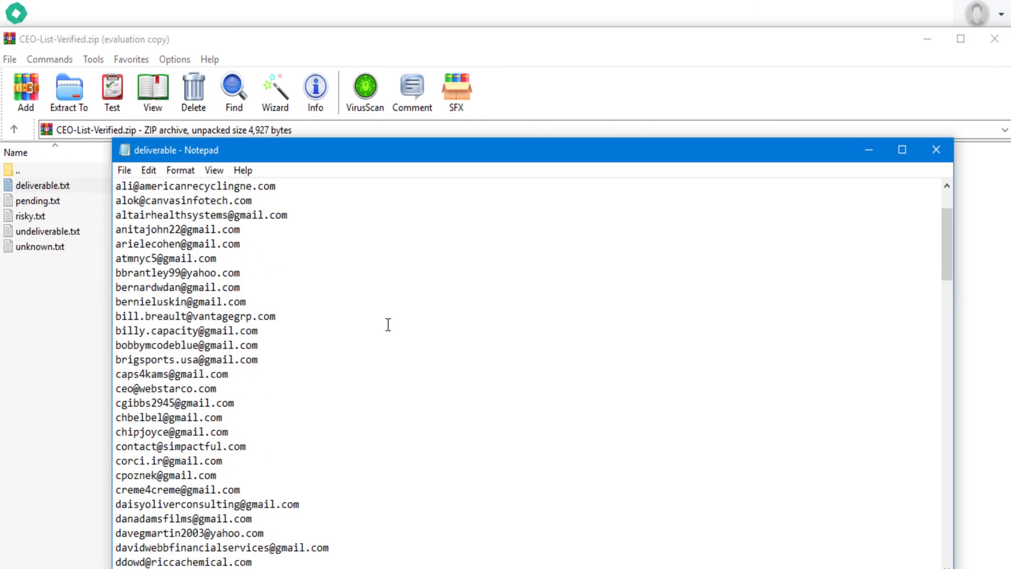
click(938, 150)
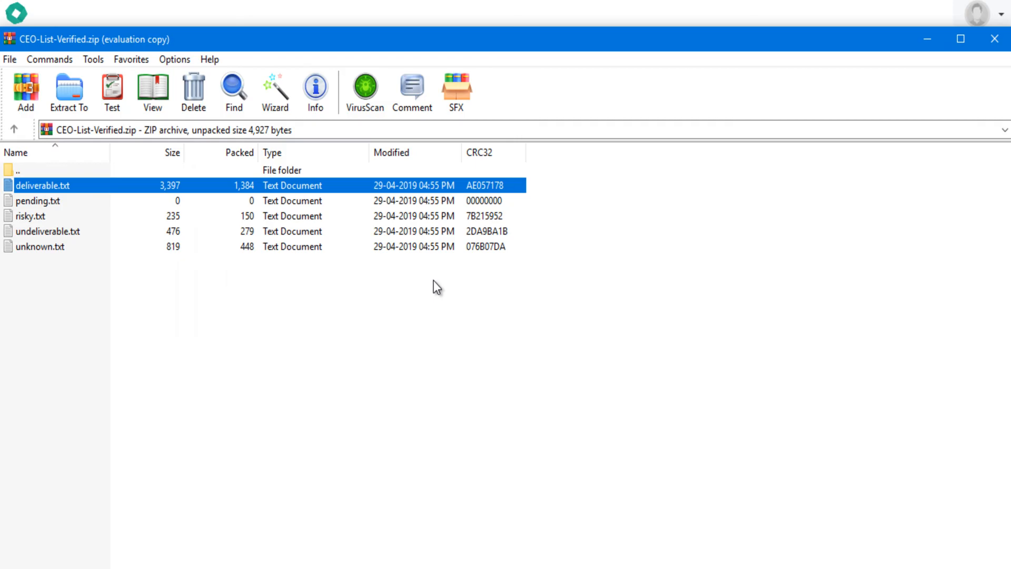